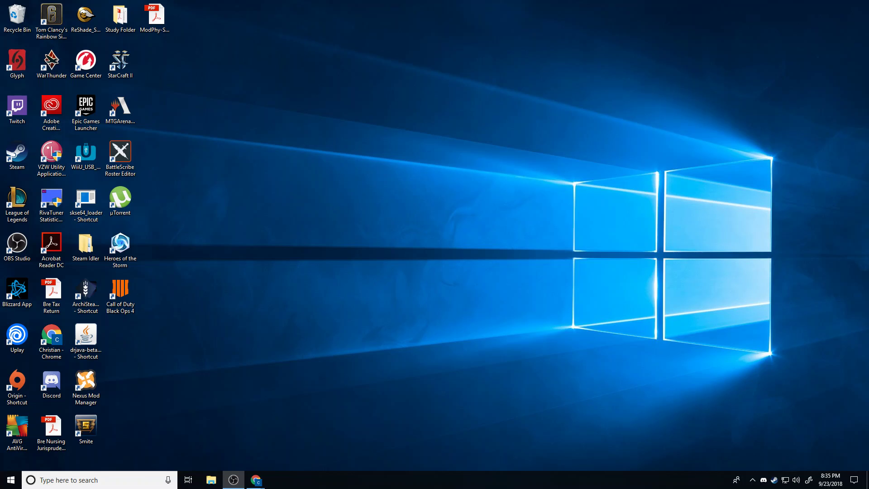
- Launch Run from taskbar search and open 'appdata' in File Explorer
left_click(68, 480)
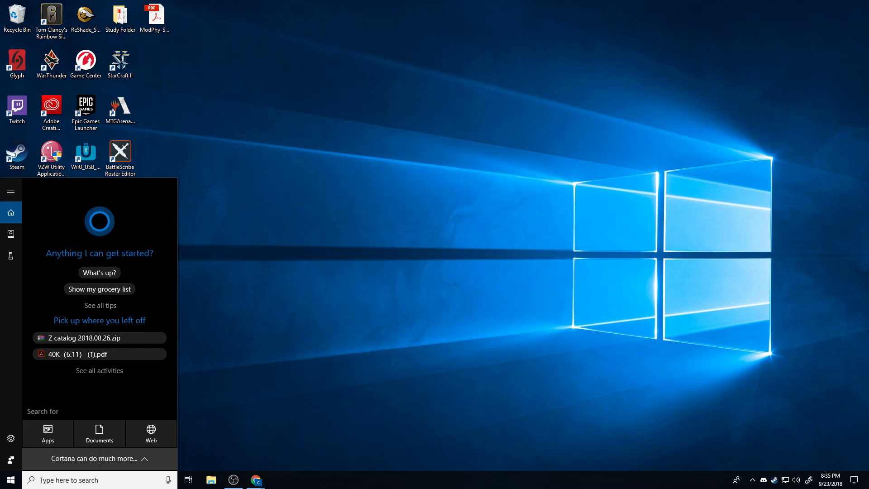
type("run")
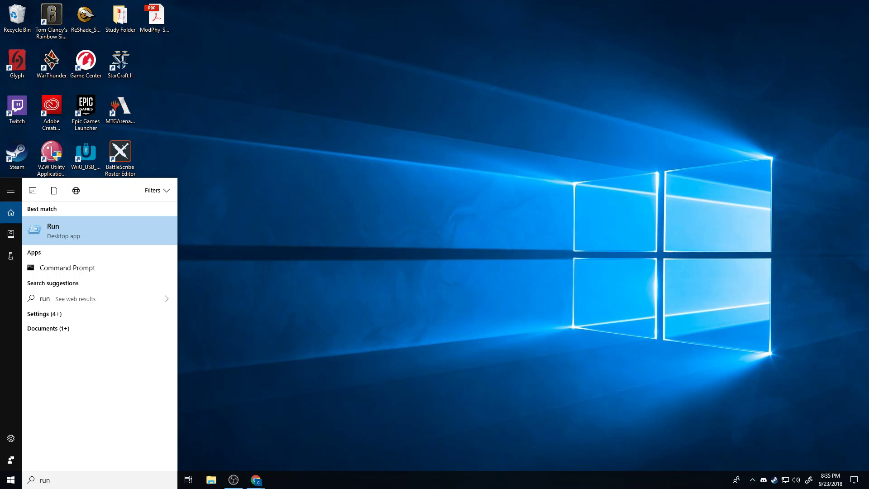
key("Return")
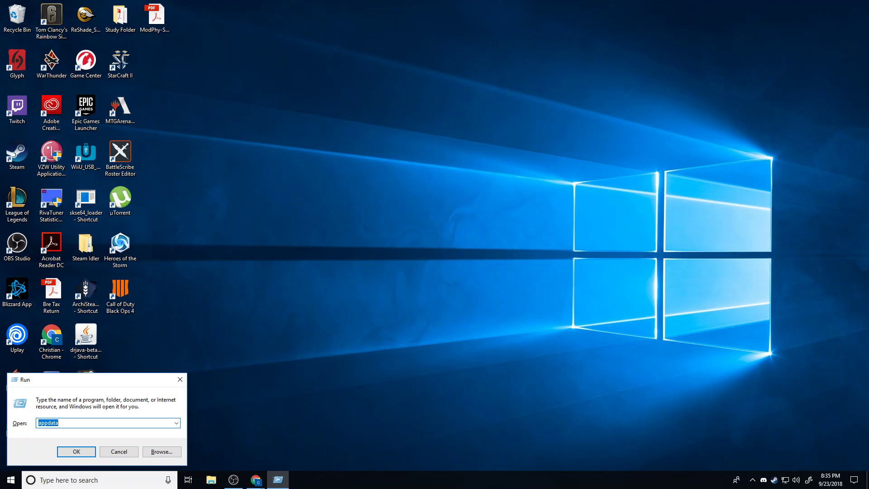
key("Return")
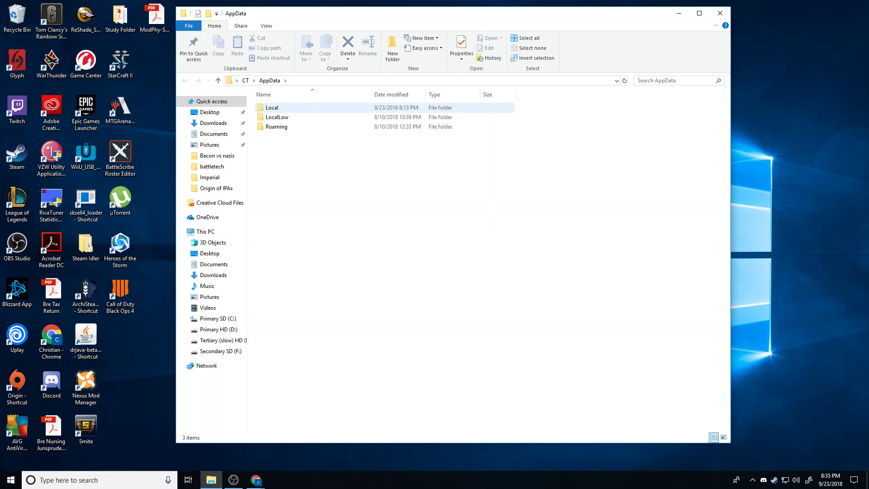
- Browse to Local\DeadByDaylight\Saved\Config\WindowsNoEditor and open GameUserSettings in Notepad
double_click(271, 107)
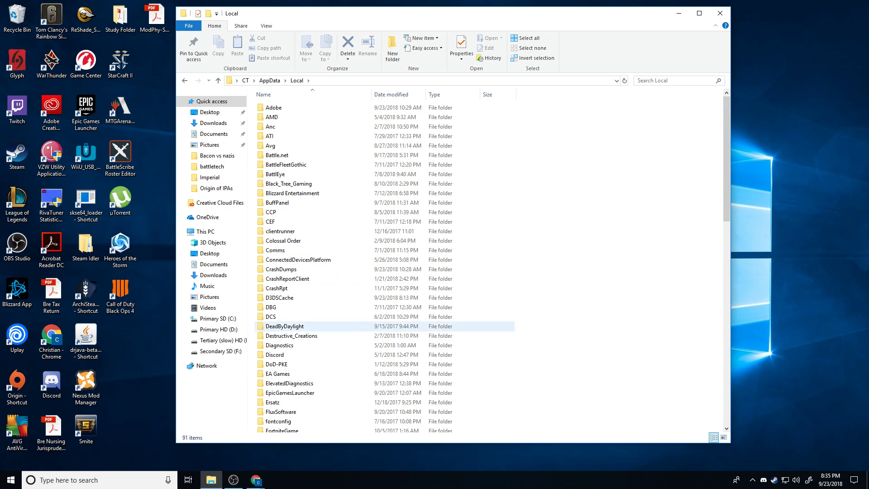
left_click(285, 326)
double_click(284, 326)
double_click(272, 108)
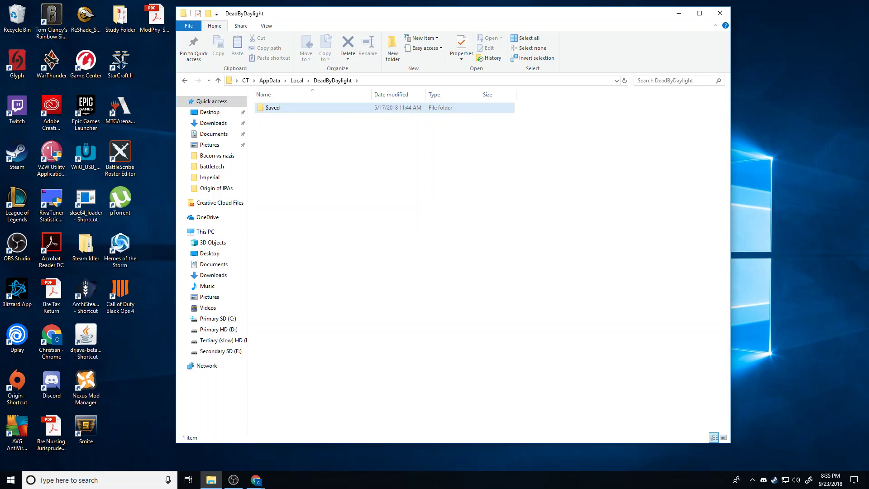
double_click(273, 107)
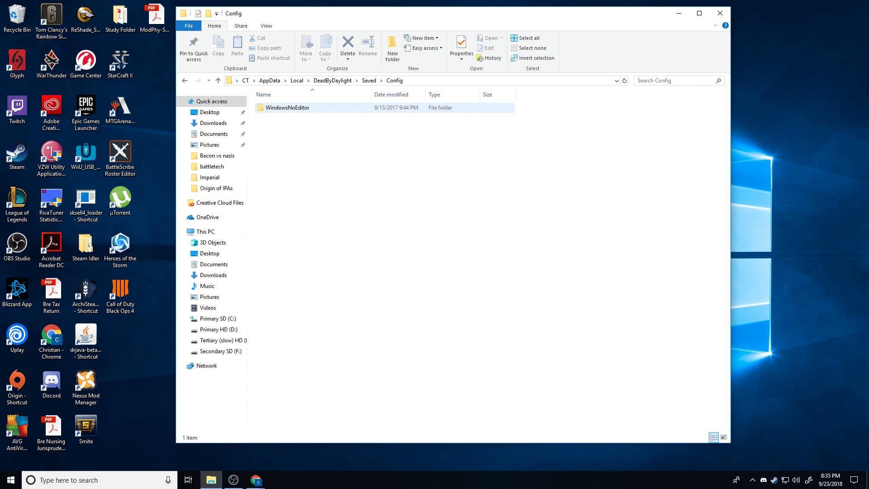
double_click(287, 107)
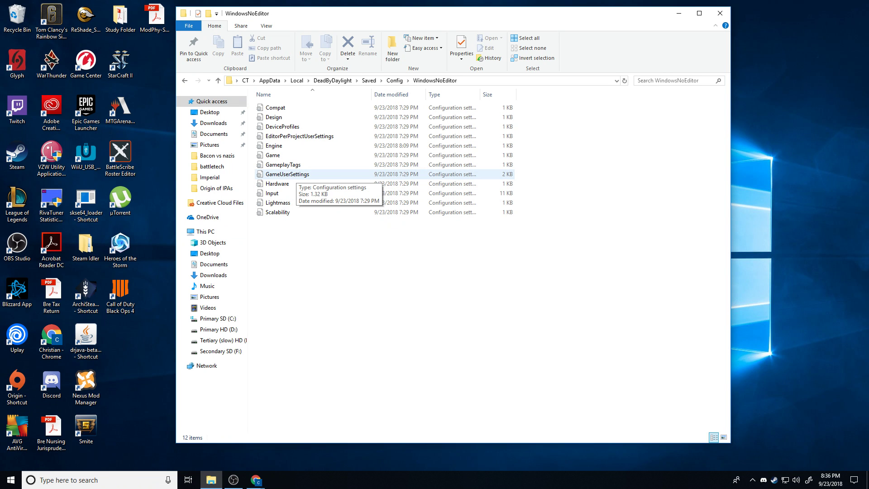
right_click(309, 175)
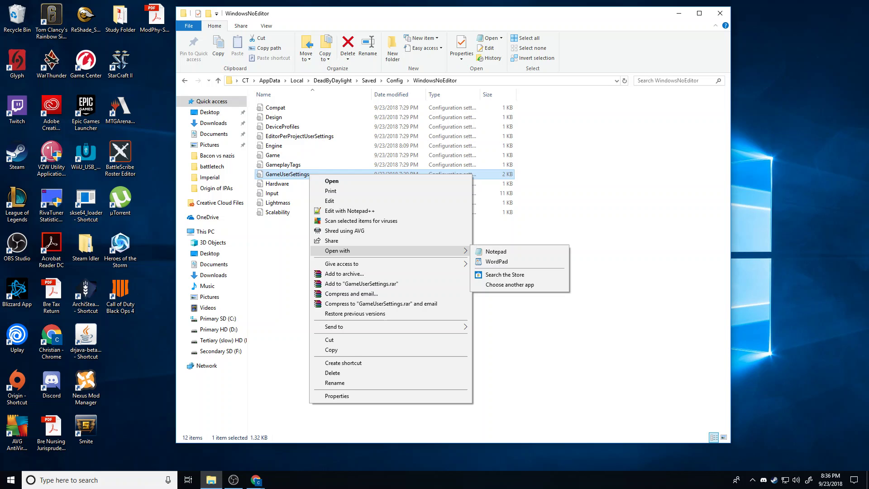
left_click(496, 251)
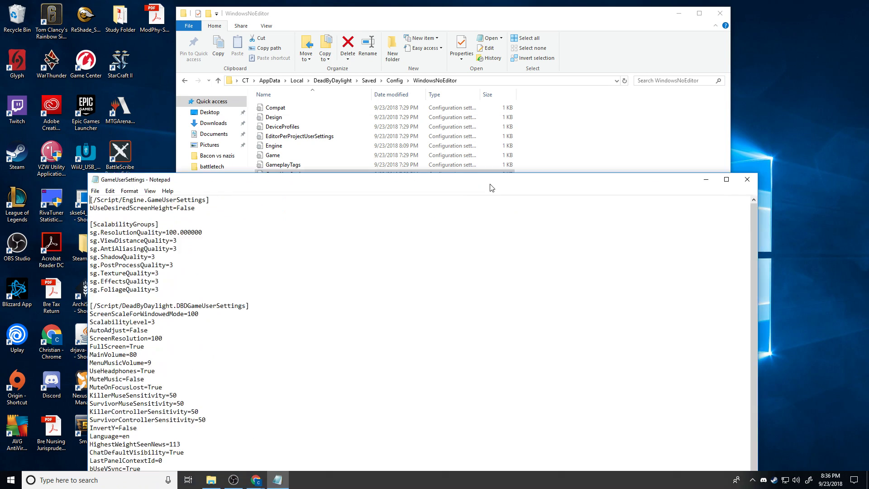
- Raise the Notepad window and highlight the sg.ResolutionQuality=100.000000 line
left_click_drag(492, 188, 498, 60)
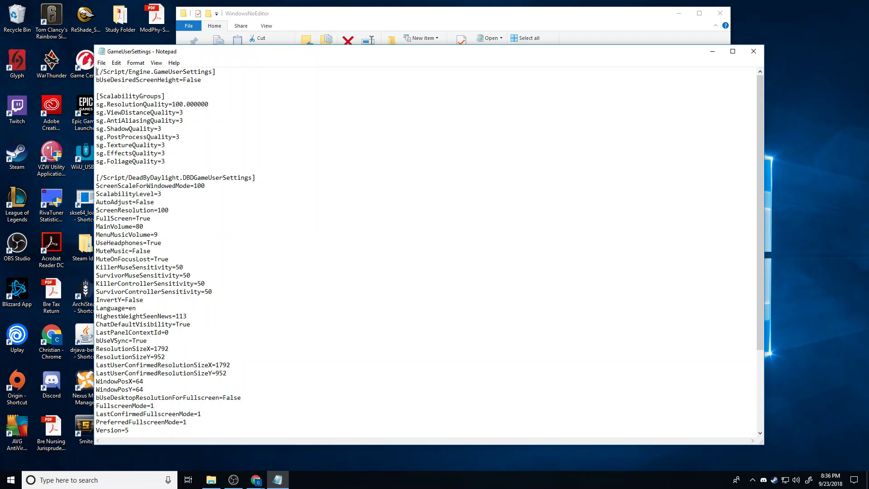
left_click_drag(97, 105, 208, 104)
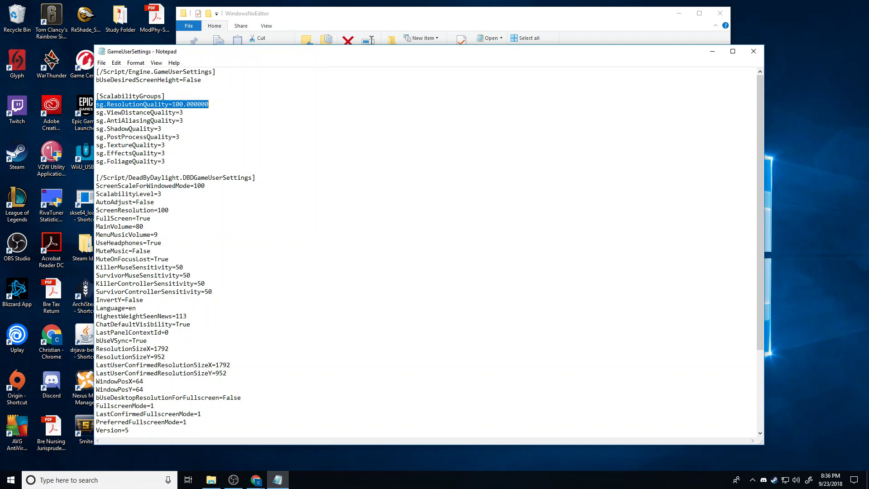
scroll(340, 237, "down", 5)
scroll(340, 238, "down", 3)
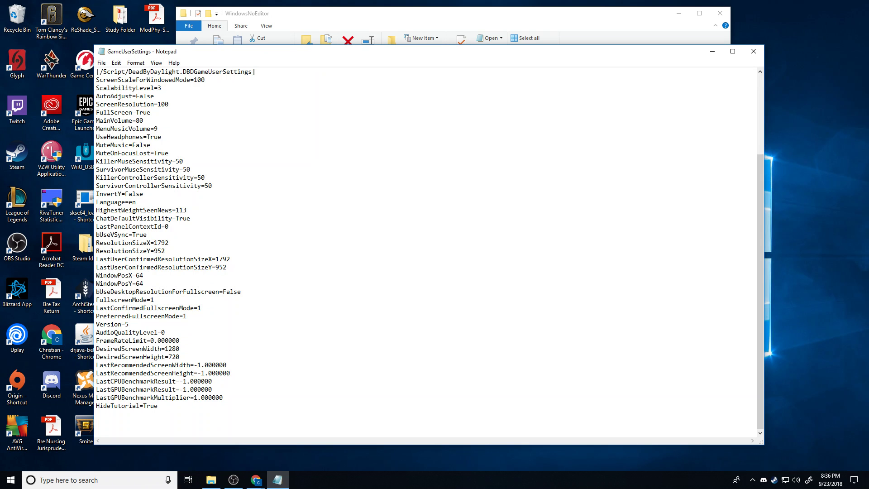
scroll(340, 238, "up", 8)
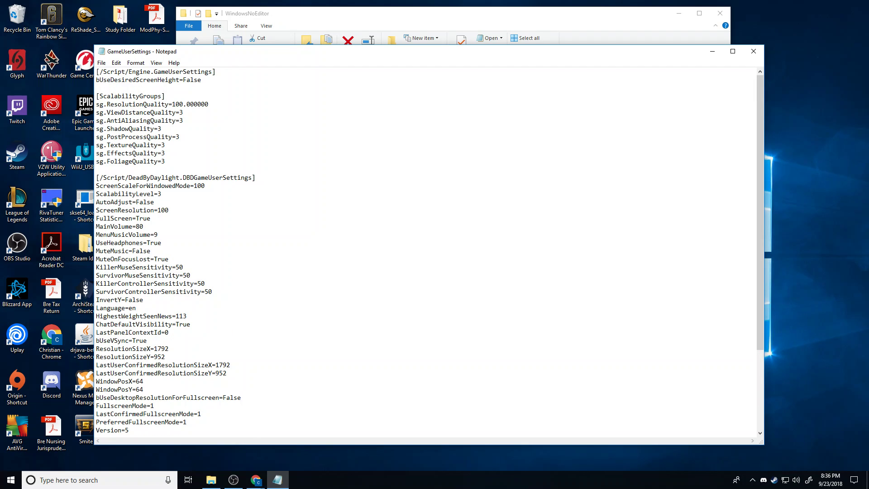
left_click_drag(99, 103, 210, 104)
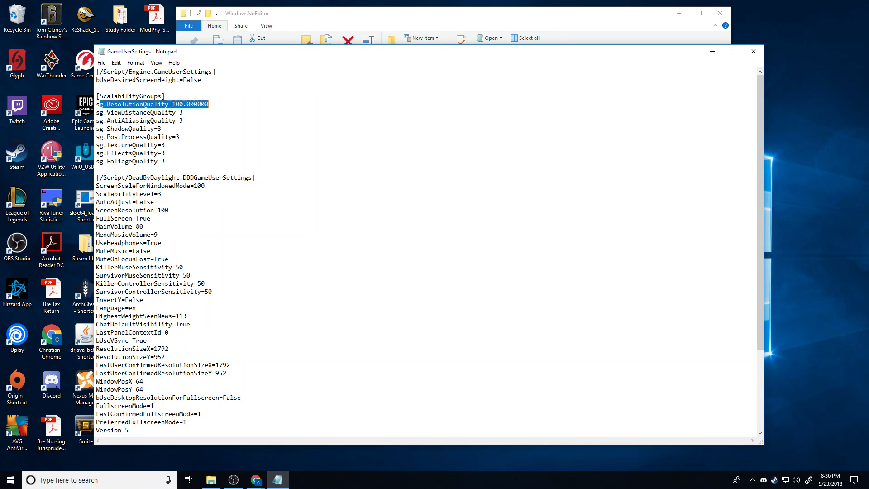
key("Down")
key("Home")
key("shift+End")
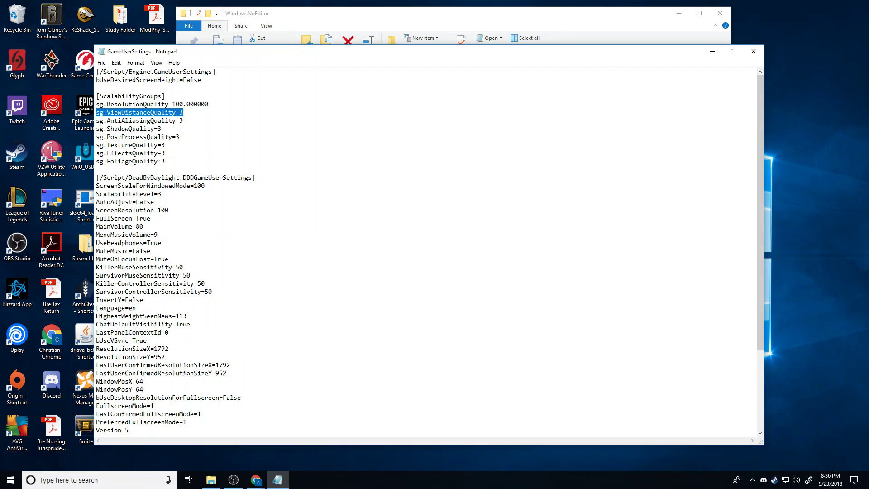
scroll(407, 258, "down", 1)
scroll(407, 258, "down", 2)
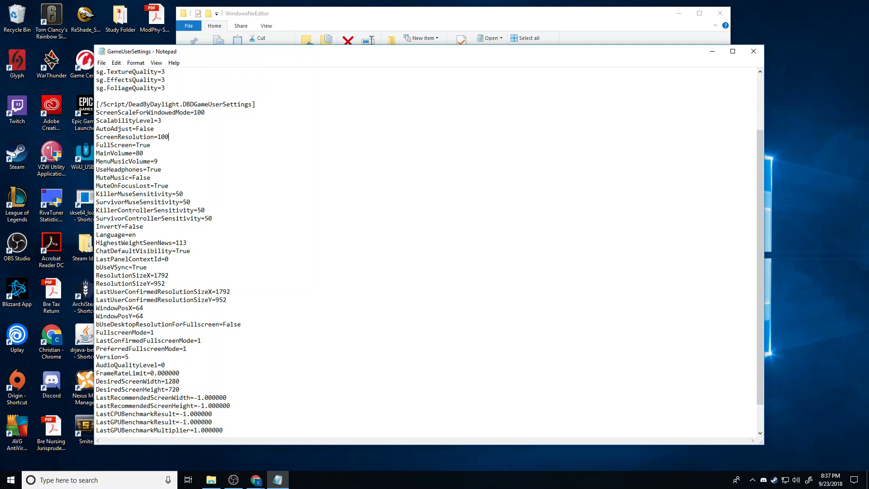
left_click_drag(170, 137, 96, 137)
scroll(408, 259, "up", 3)
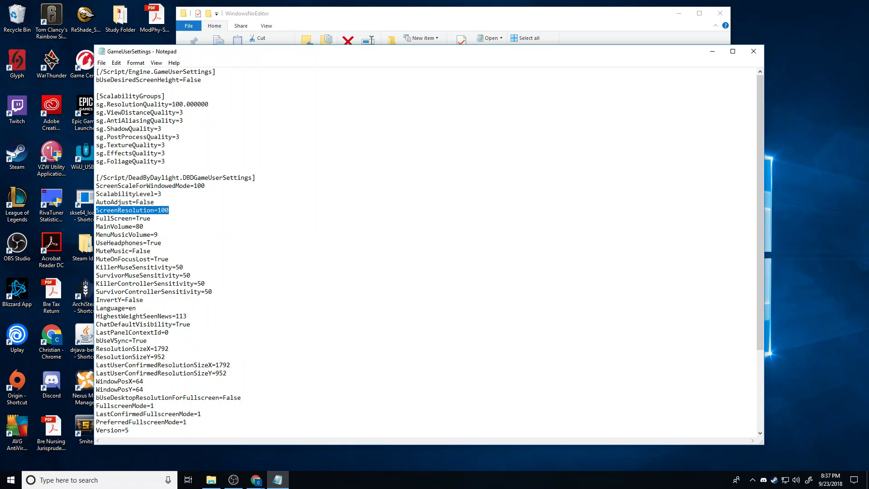
left_click_drag(208, 104, 96, 104)
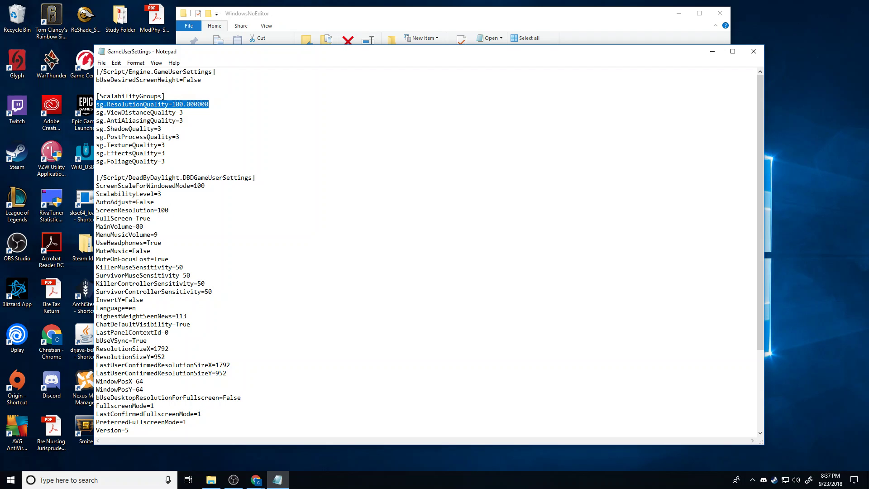
left_click_drag(169, 210, 96, 210)
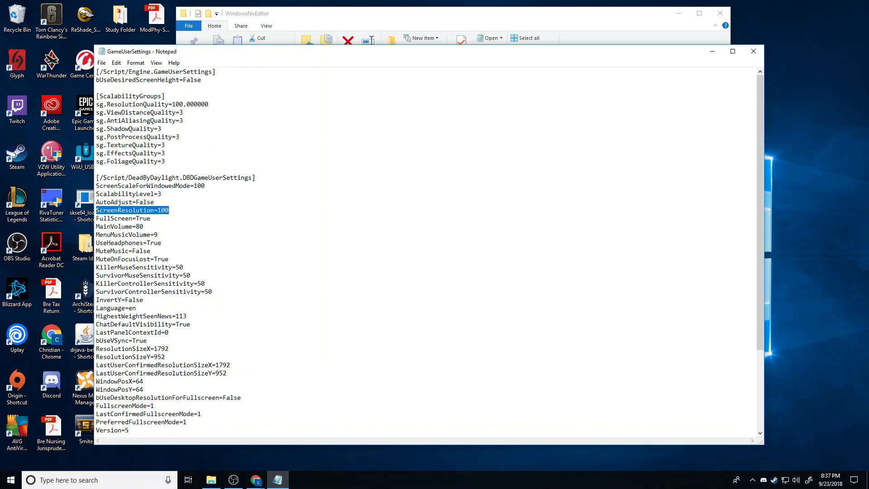
scroll(407, 259, "down", 4)
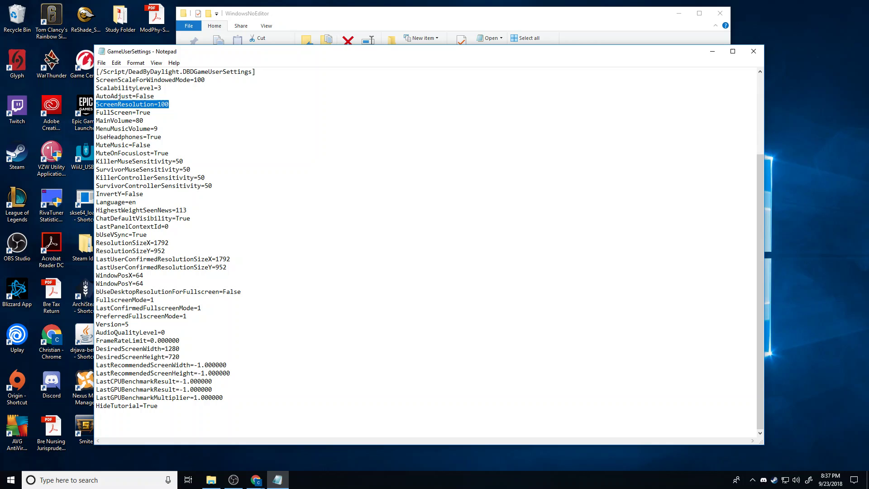
left_click_drag(227, 267, 96, 259)
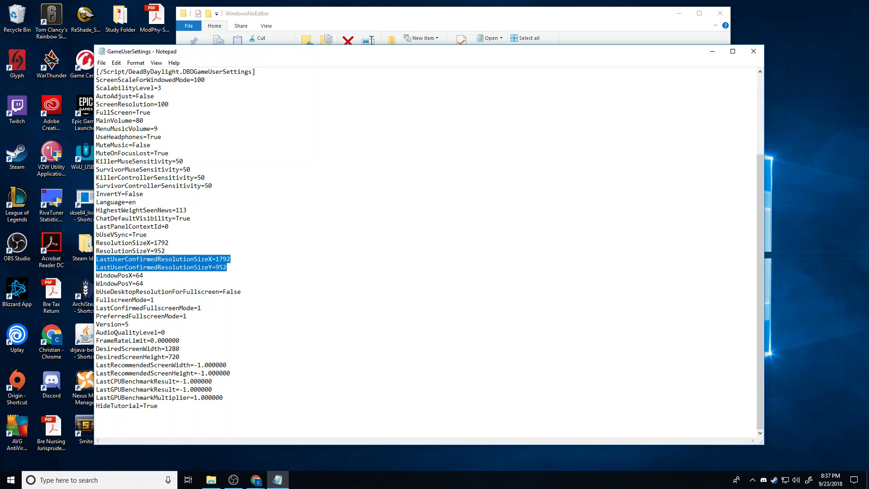
scroll(408, 272, "up", 2)
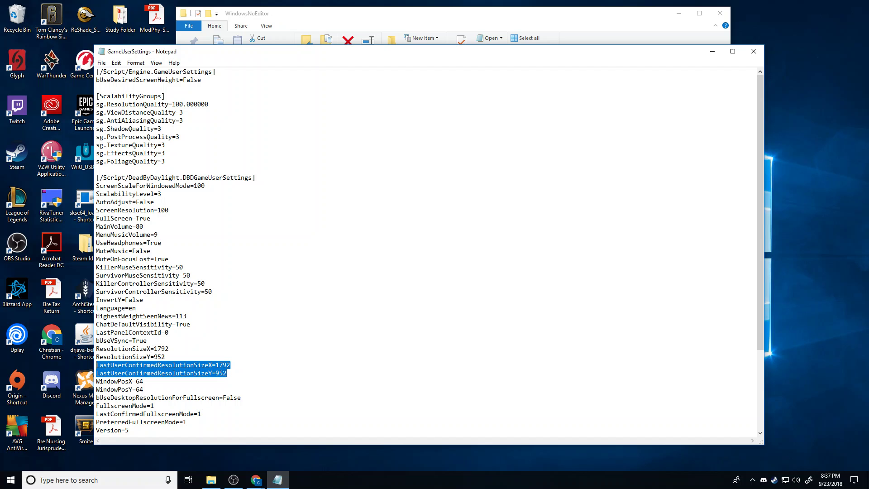
scroll(407, 272, "down", 2)
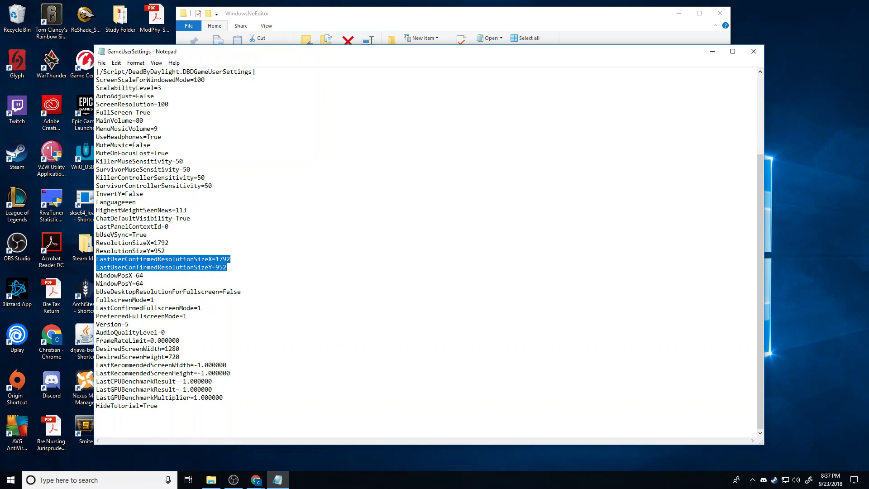
scroll(407, 271, "up", 2)
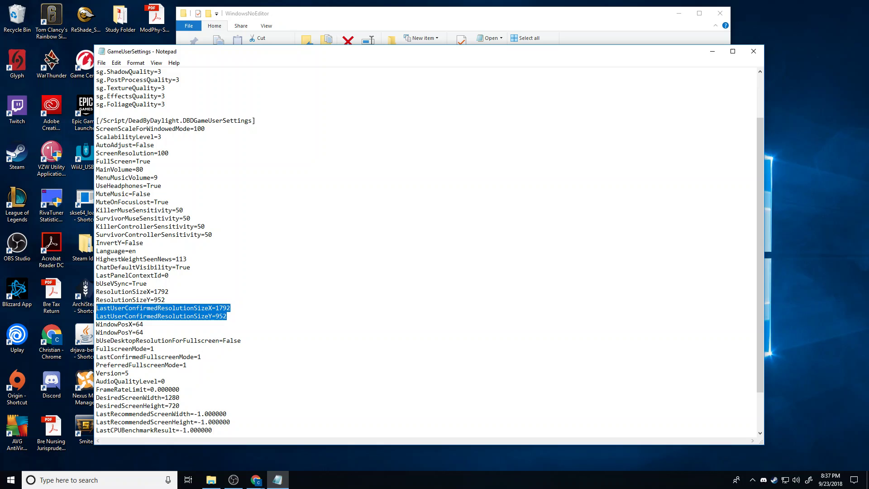
scroll(407, 271, "down", 1)
scroll(407, 271, "down", 1)
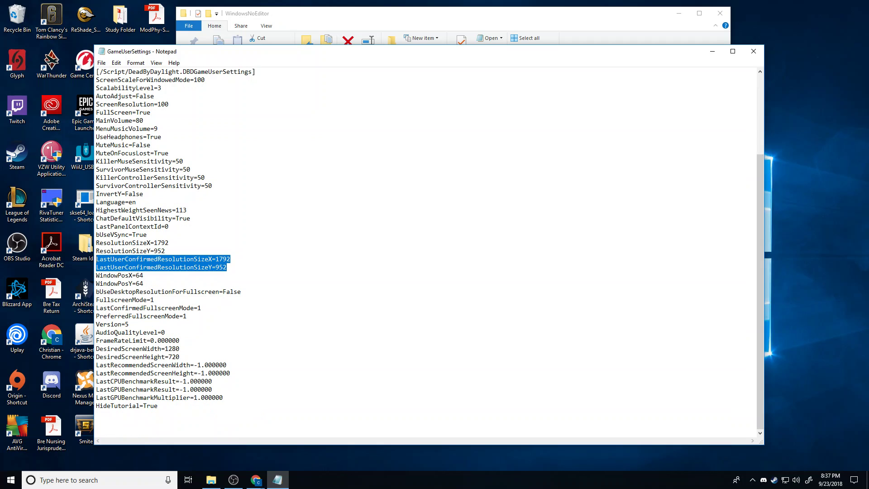
left_click_drag(130, 324, 97, 316)
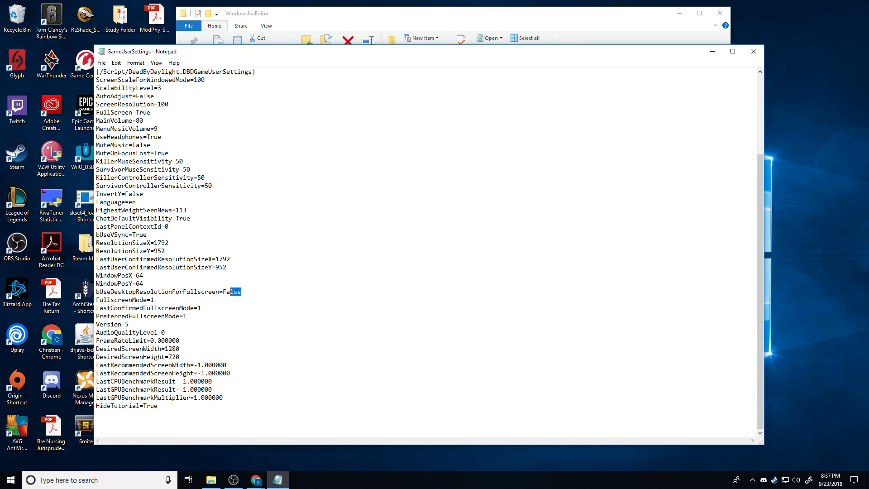
left_click_drag(241, 291, 96, 291)
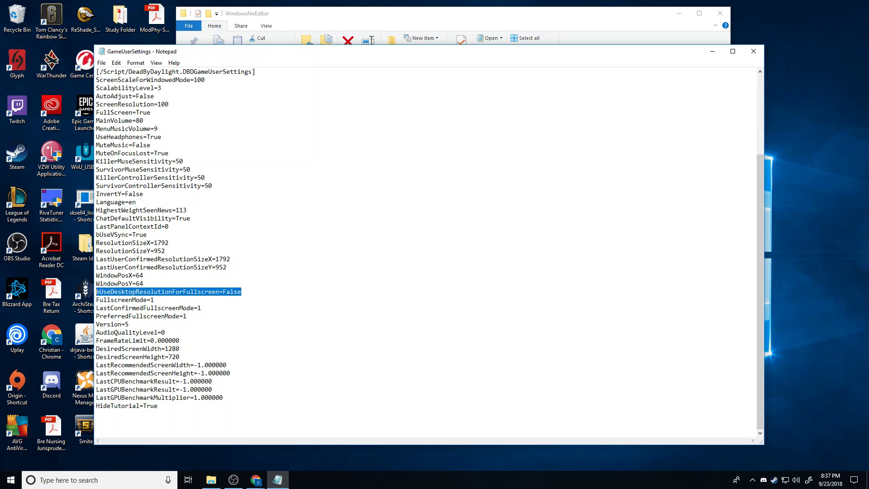
scroll(407, 271, "up", 5)
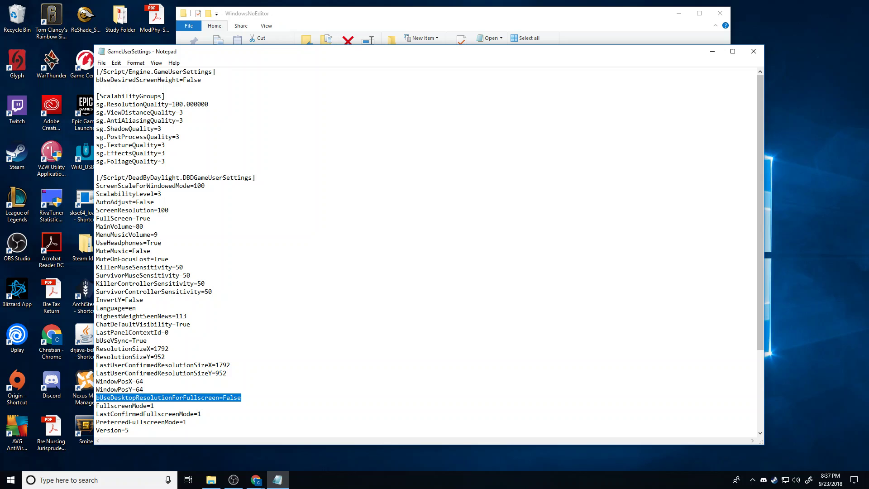
- Open the Steam Library from the tray menu and bring up Dead by Daylight's context menu
right_click(774, 480)
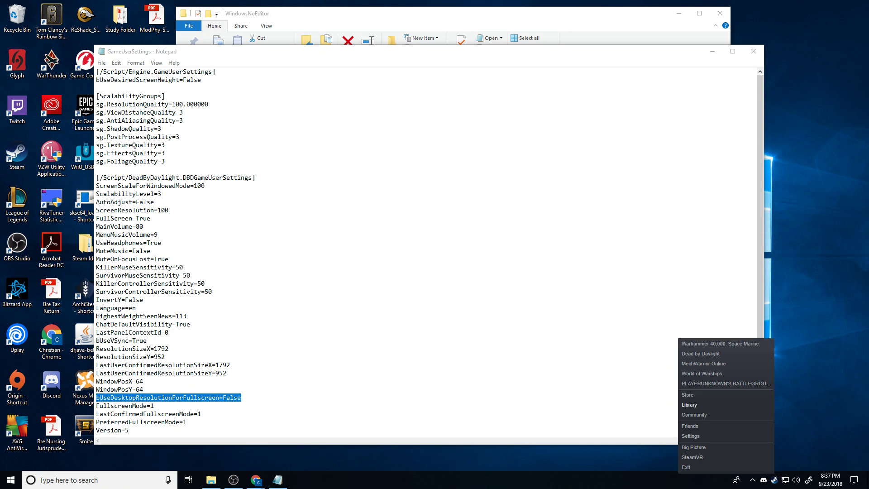
left_click(689, 404)
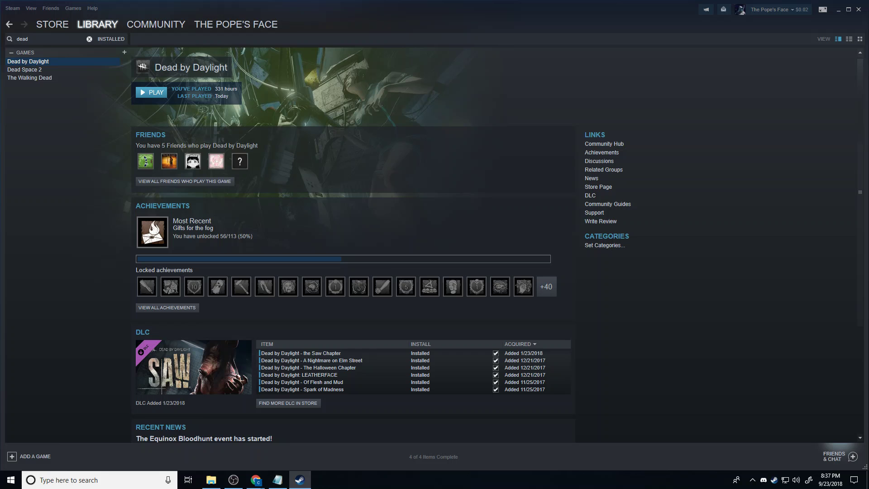
right_click(47, 62)
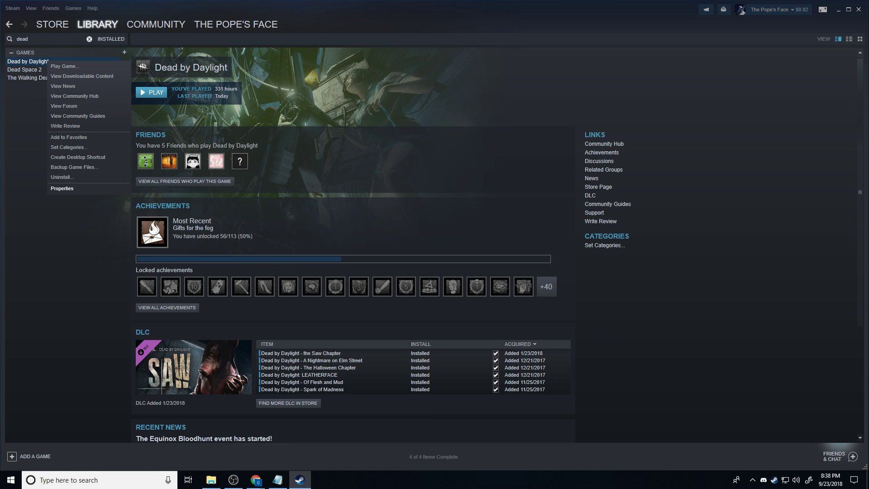
- Open Dead by Daylight's Properties and look through its tabs, ending on General
left_click(62, 188)
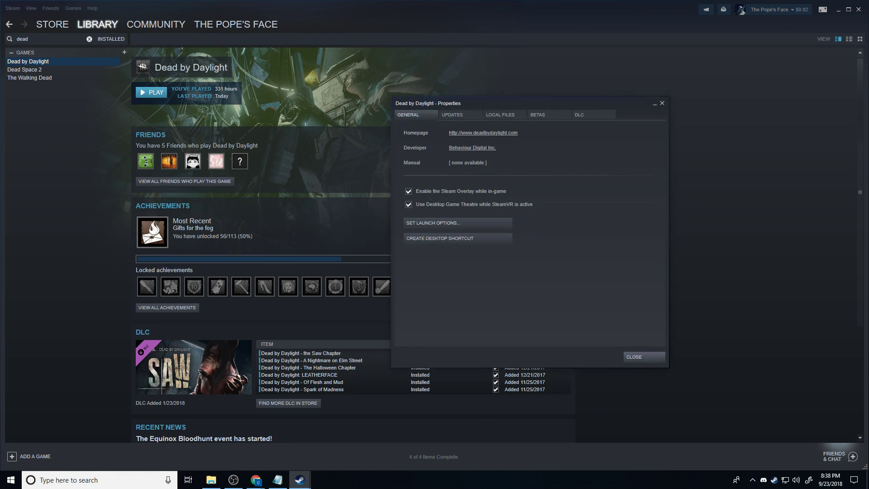
left_click(452, 114)
left_click(412, 115)
left_click(579, 115)
left_click(538, 114)
left_click(501, 114)
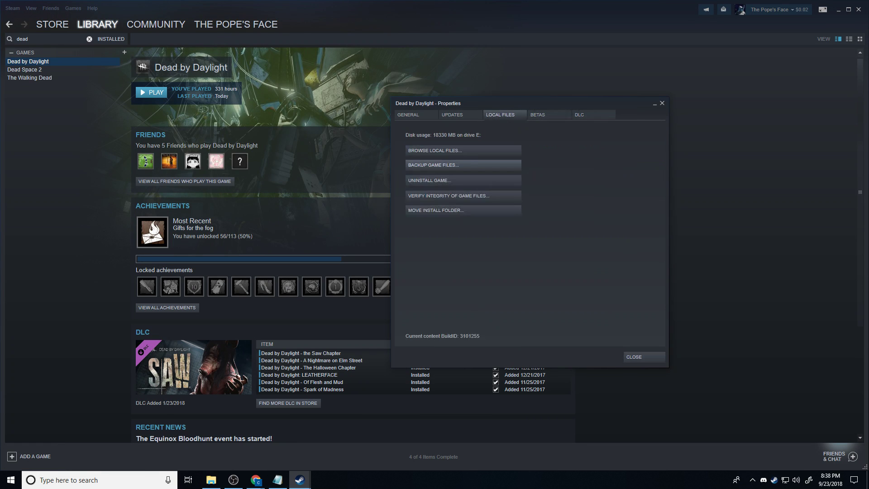
left_click(538, 114)
left_click(452, 115)
left_click(501, 115)
left_click(453, 114)
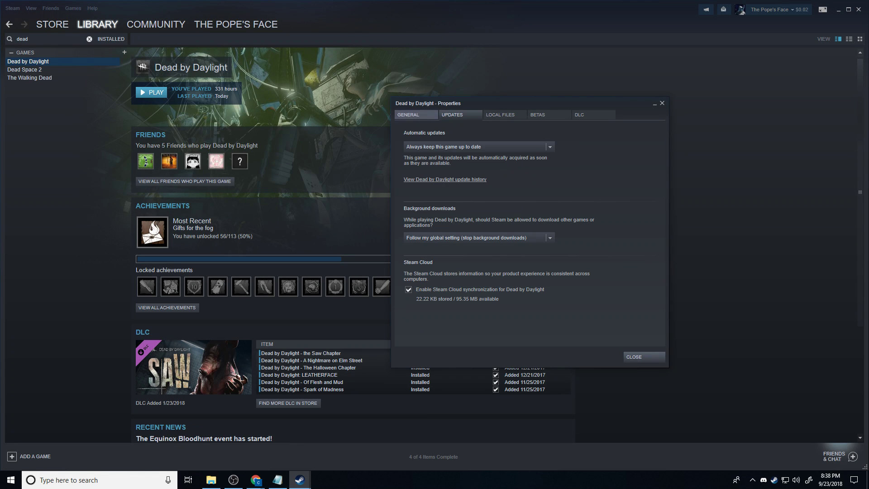
left_click(408, 114)
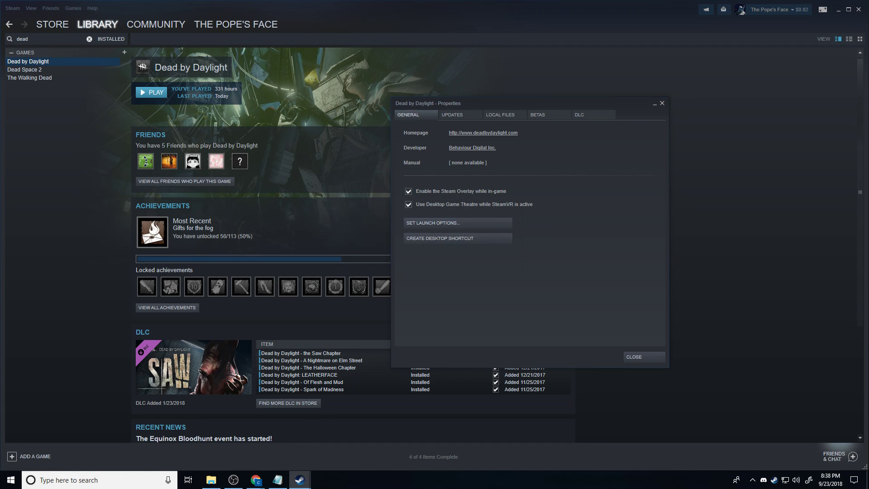
- Bring up Set Launch Options and start editing the '-resx=1152 -resy=576' text
left_click(432, 223)
right_click(387, 242)
left_click(400, 263)
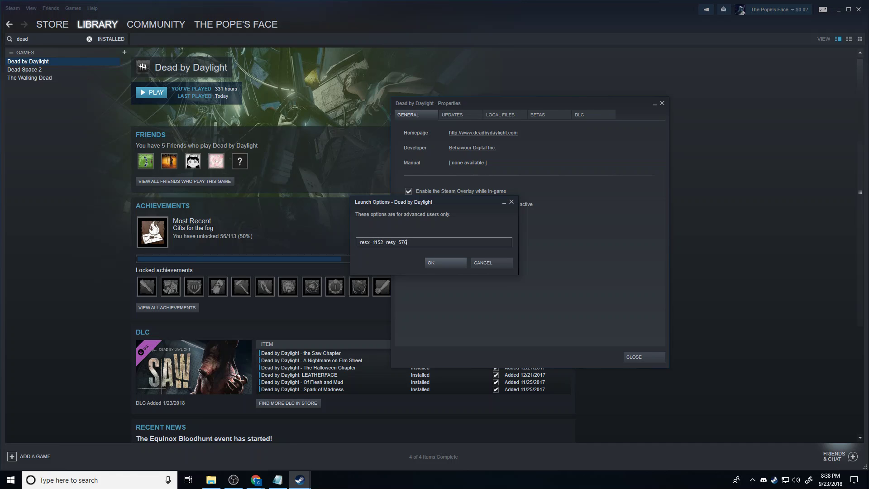
- Select the 1152 width value in the launch options field
key("shift+Left")
key("shift+Left")
key("shift+Left")
- Remove the old width 1152 and rework the height 576, aiming for -resx=600 -resy=400
key("BackSpace")
type("600")
key("End")
key("shift+Left")
key("shift+Left")
key("shift+Left")
type("300")
key("BackSpace")
key("BackSpace")
key("BackSpace")
type("400")
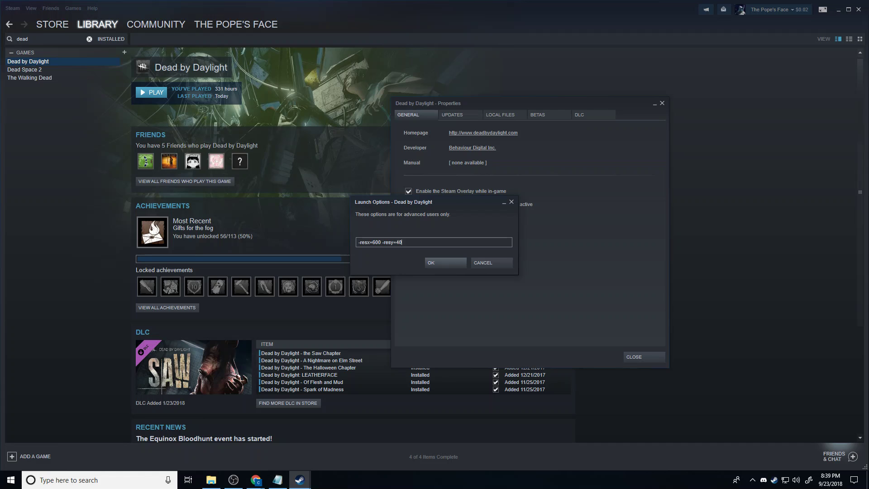